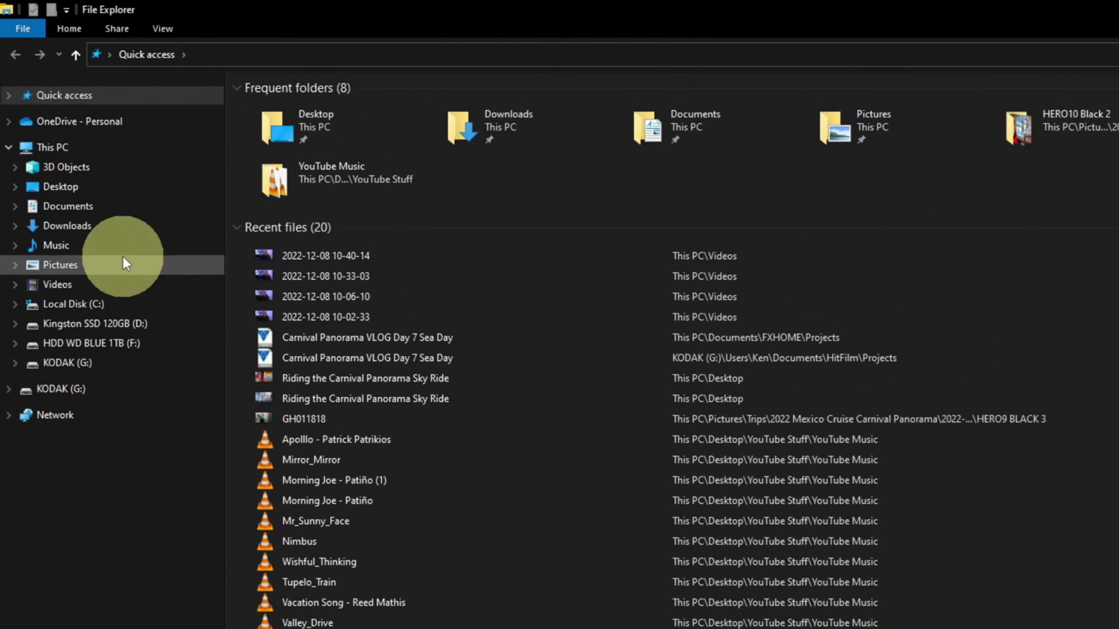
# Format the KODAK (G:) USB drive with the FAT32 file system, volume label KODAK and Quick Format enabled
pyautogui.click(68, 366)
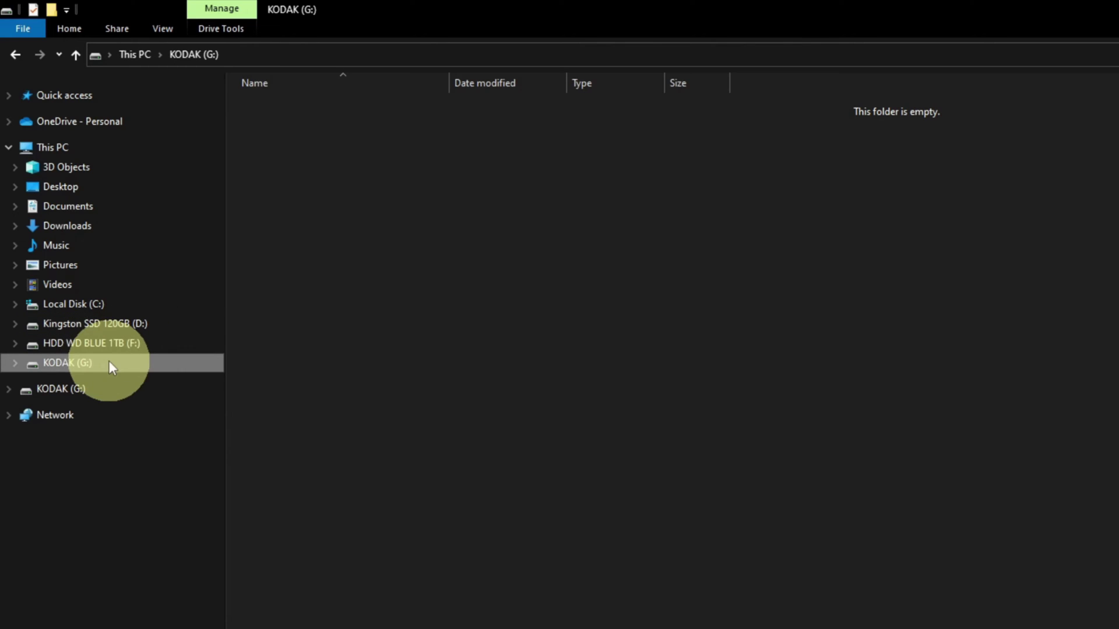
pyautogui.rightClick(72, 372)
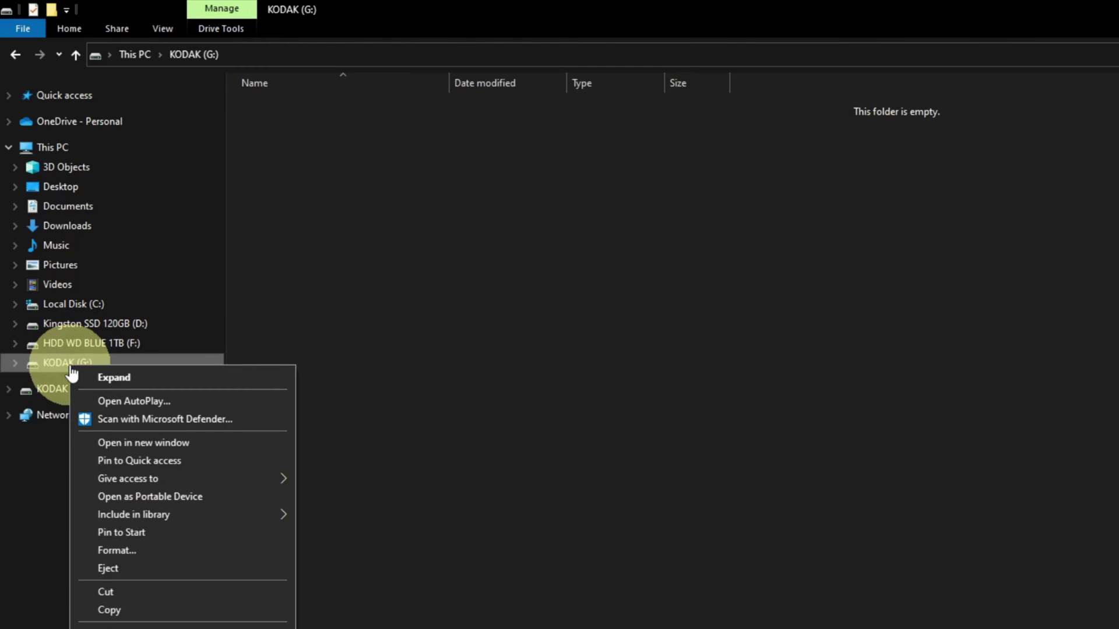
pyautogui.click(132, 552)
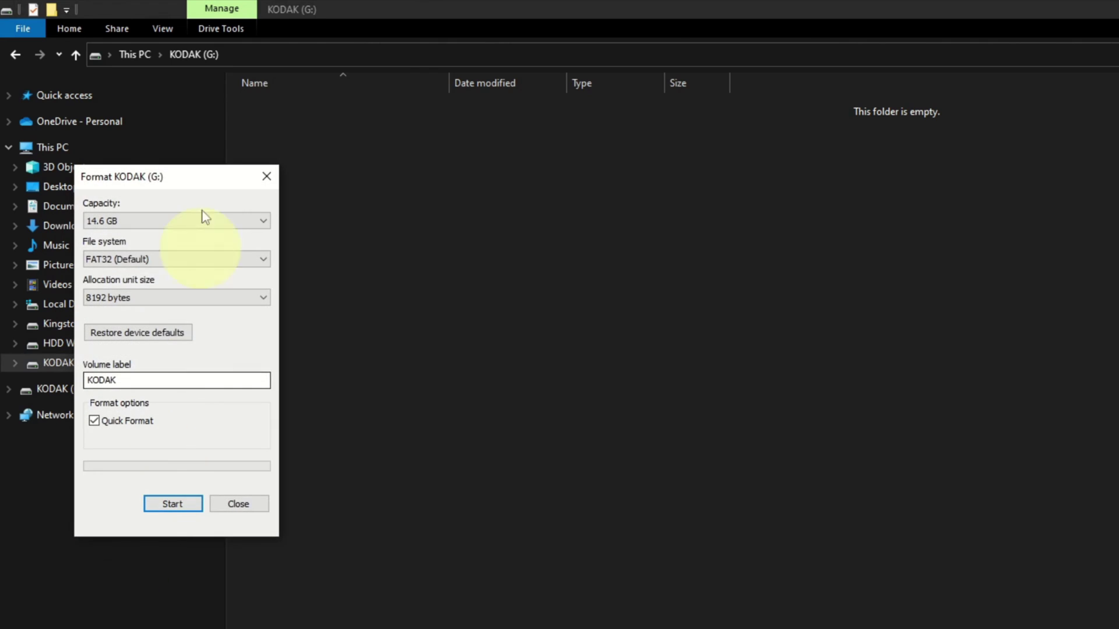
pyautogui.moveTo(183, 180); pyautogui.dragTo(636, 221)
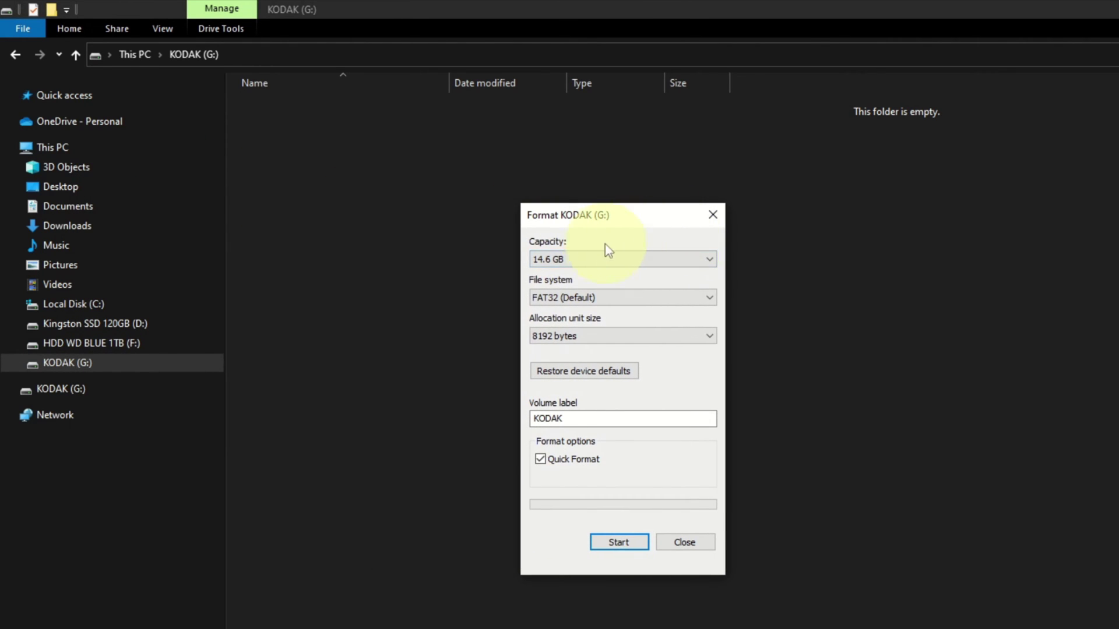
pyautogui.click(614, 266)
pyautogui.click(615, 267)
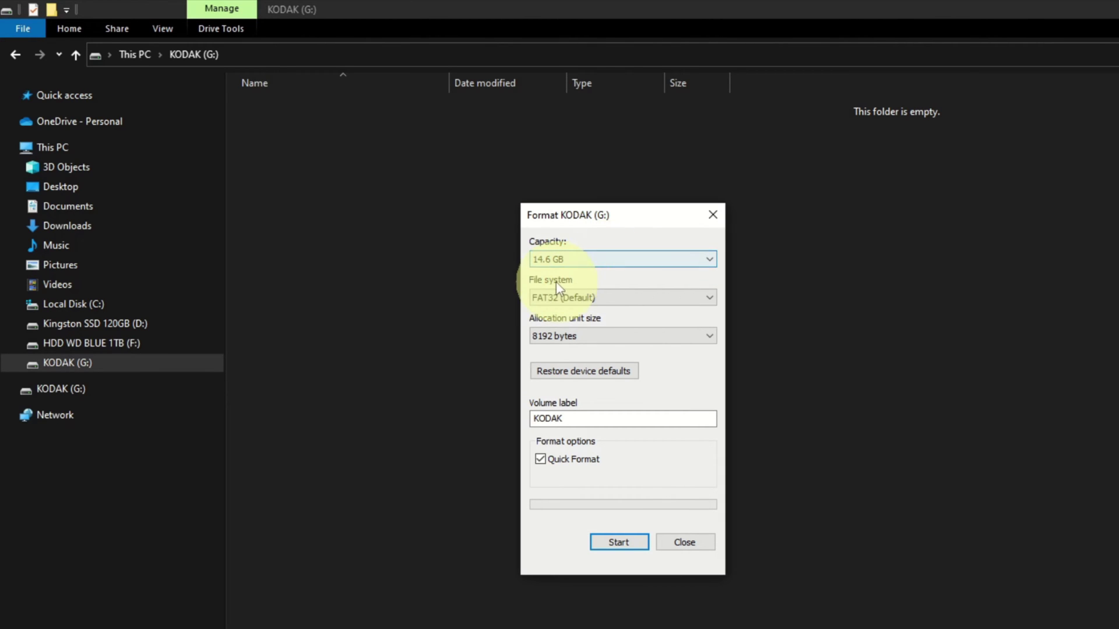
pyautogui.click(632, 305)
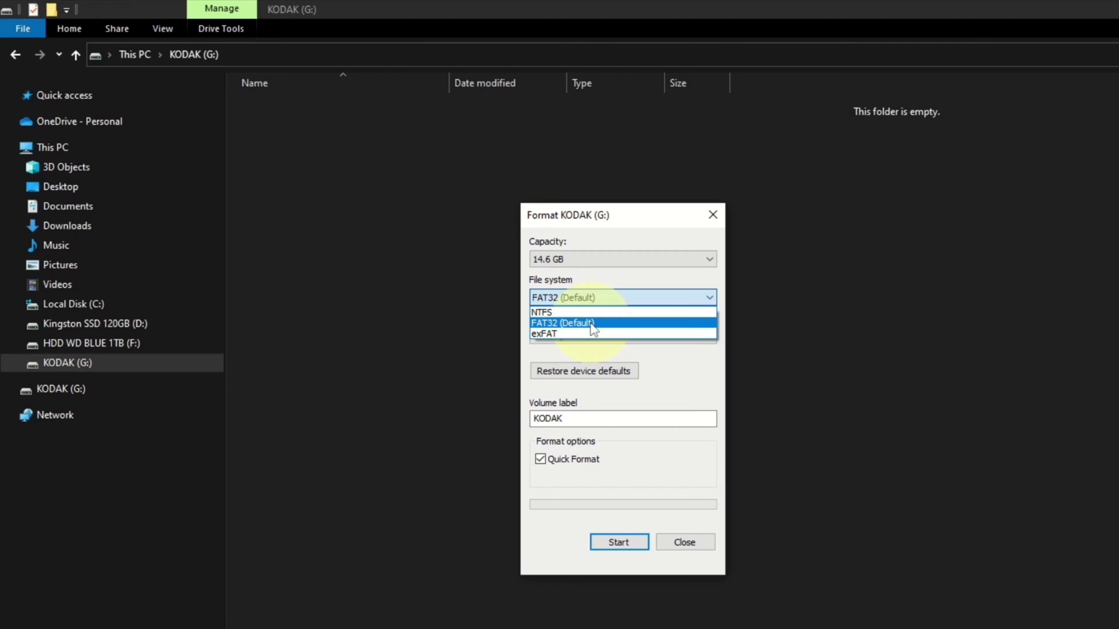
pyautogui.click(592, 324)
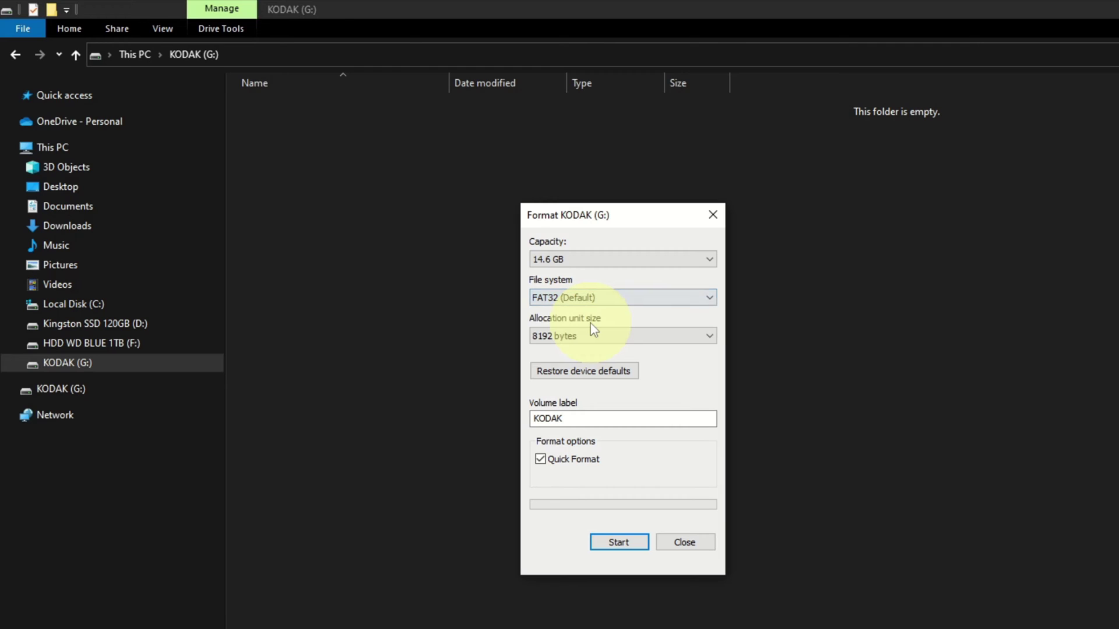
pyautogui.click(582, 418)
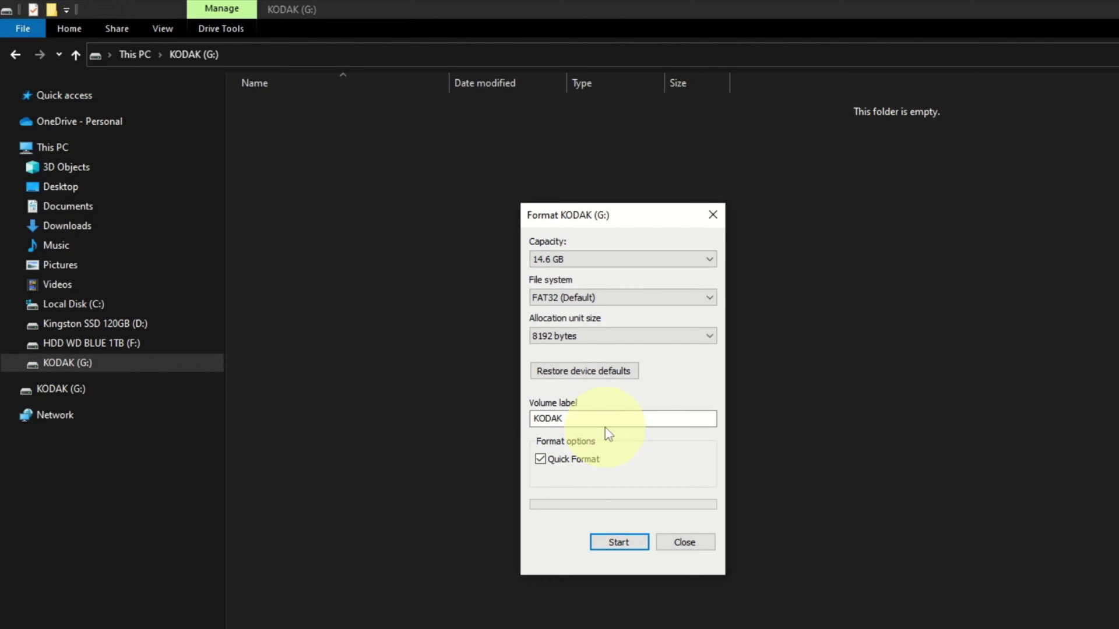
pyautogui.click(626, 548)
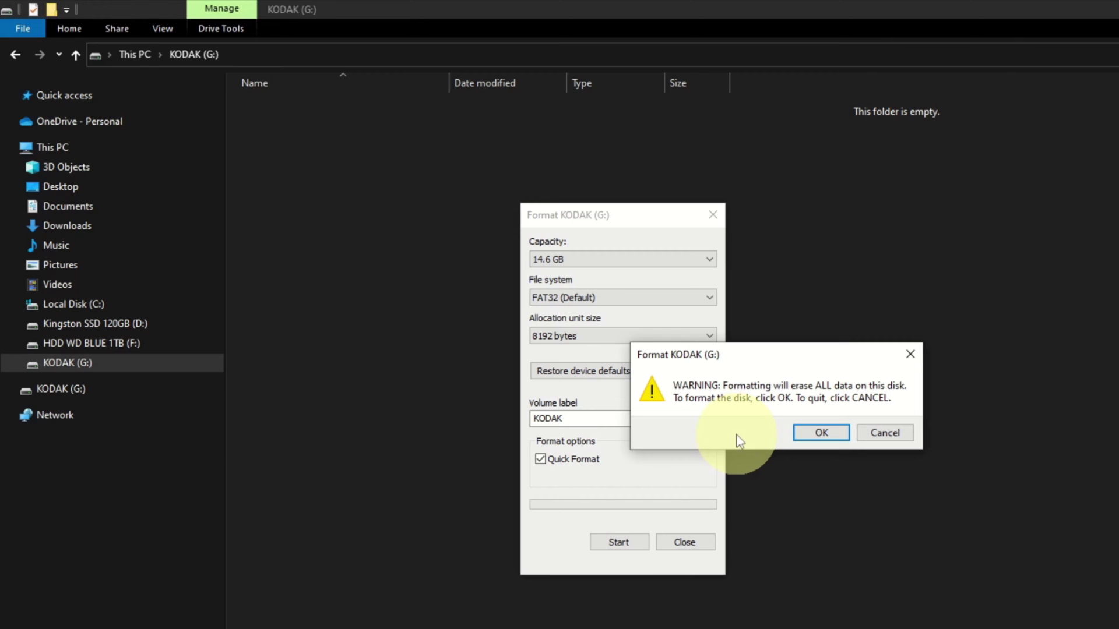
pyautogui.click(822, 436)
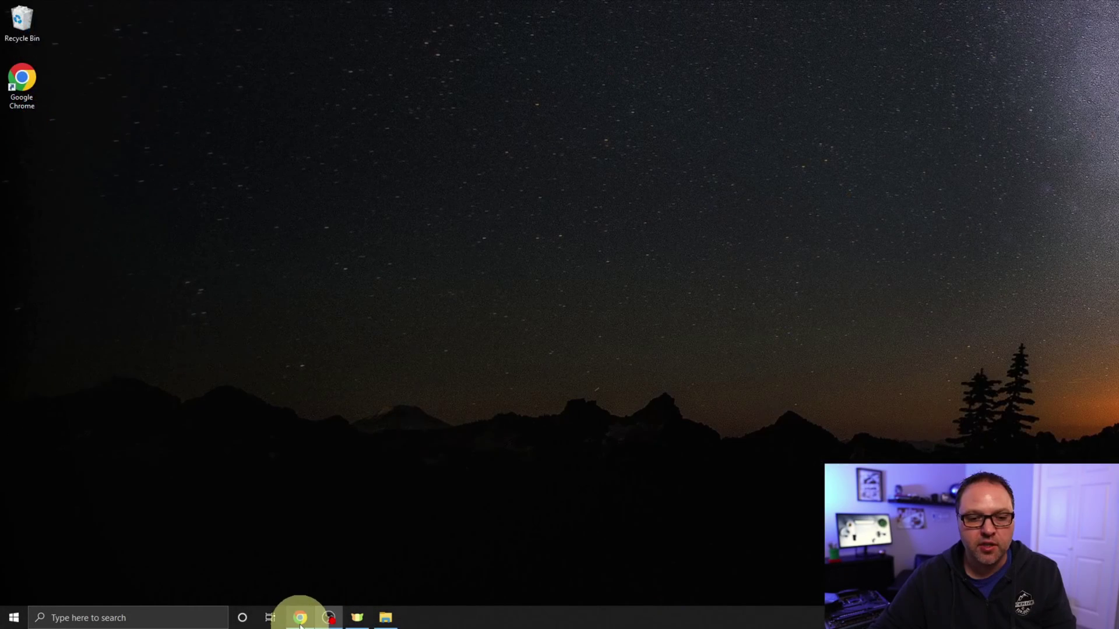
# Switch to Chrome and download AMI BIOS version 7D30v19 from the MPG Z690 CARBON WIFI support page
pyautogui.click(309, 614)
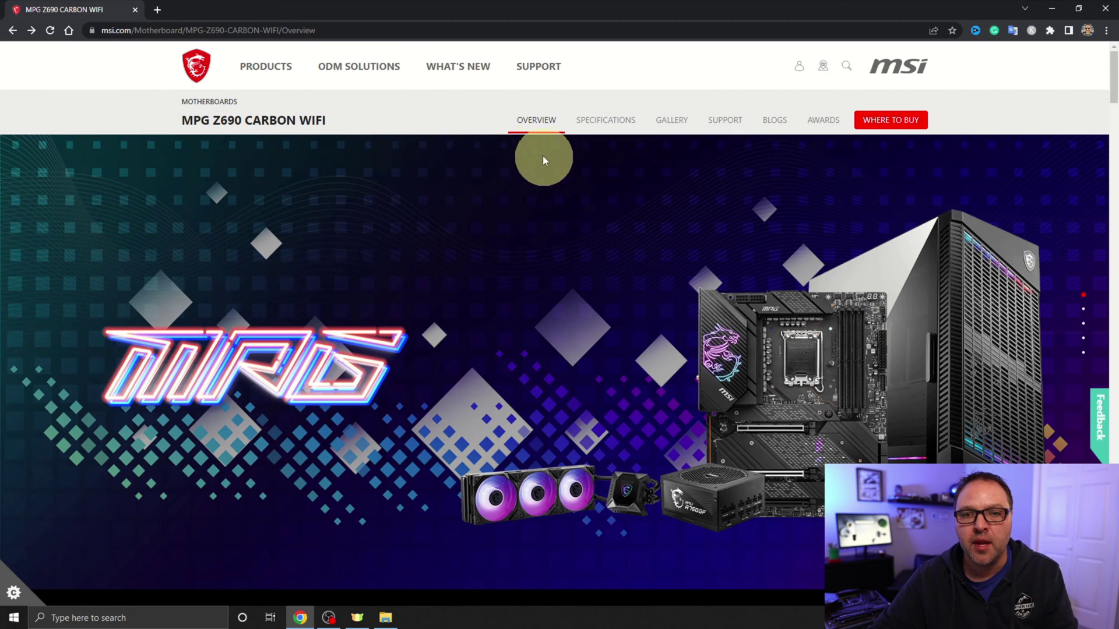
pyautogui.click(723, 126)
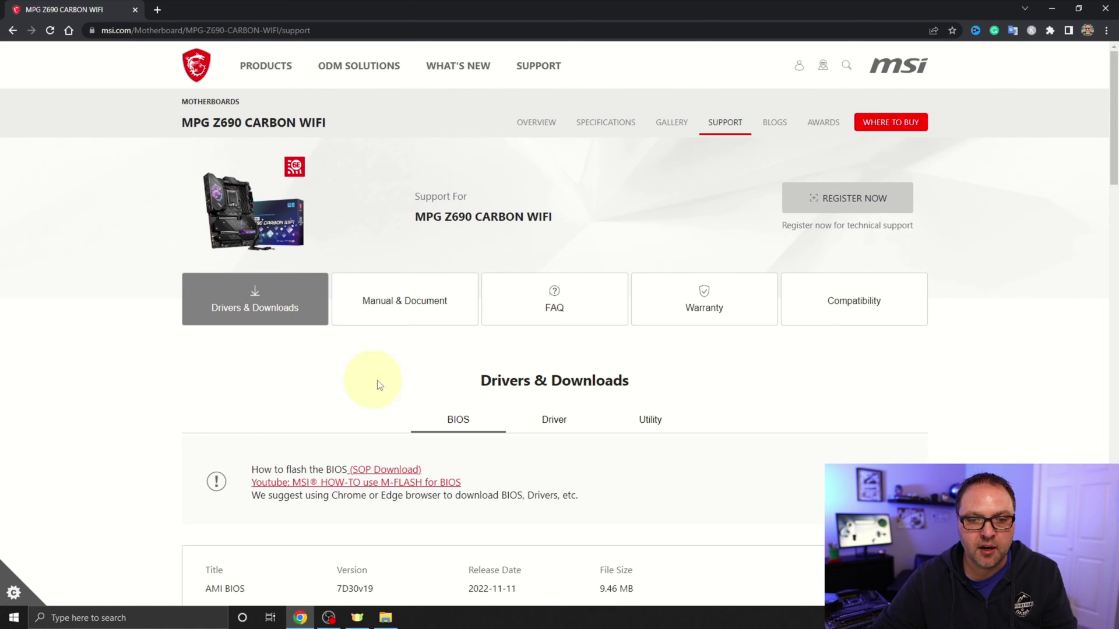
pyautogui.scroll(-6, 466, 422)
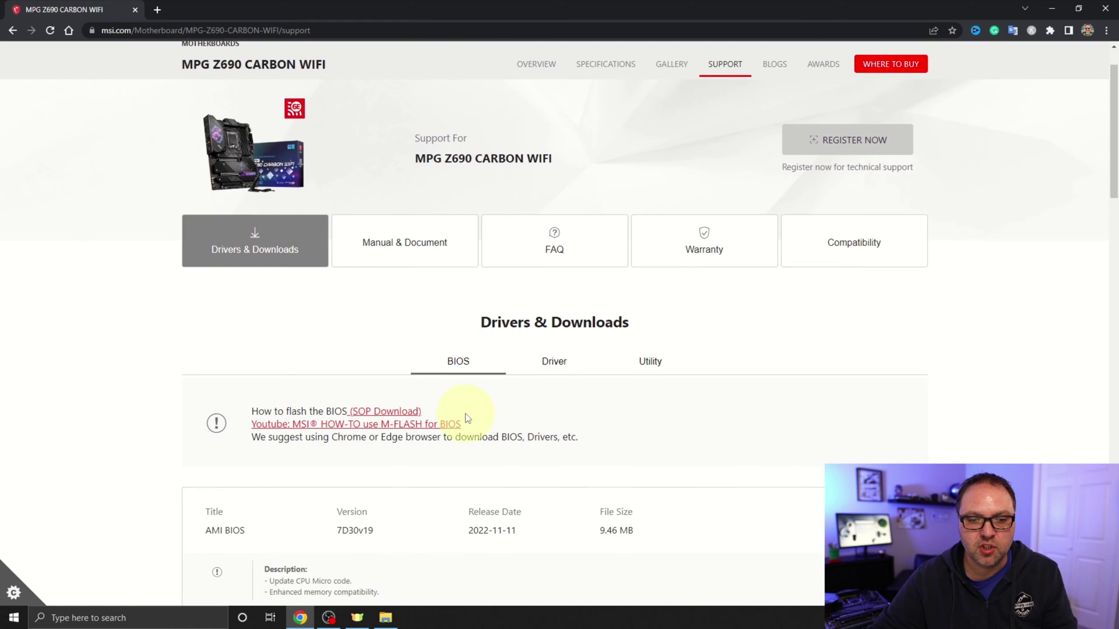
pyautogui.scroll(-1, 467, 411)
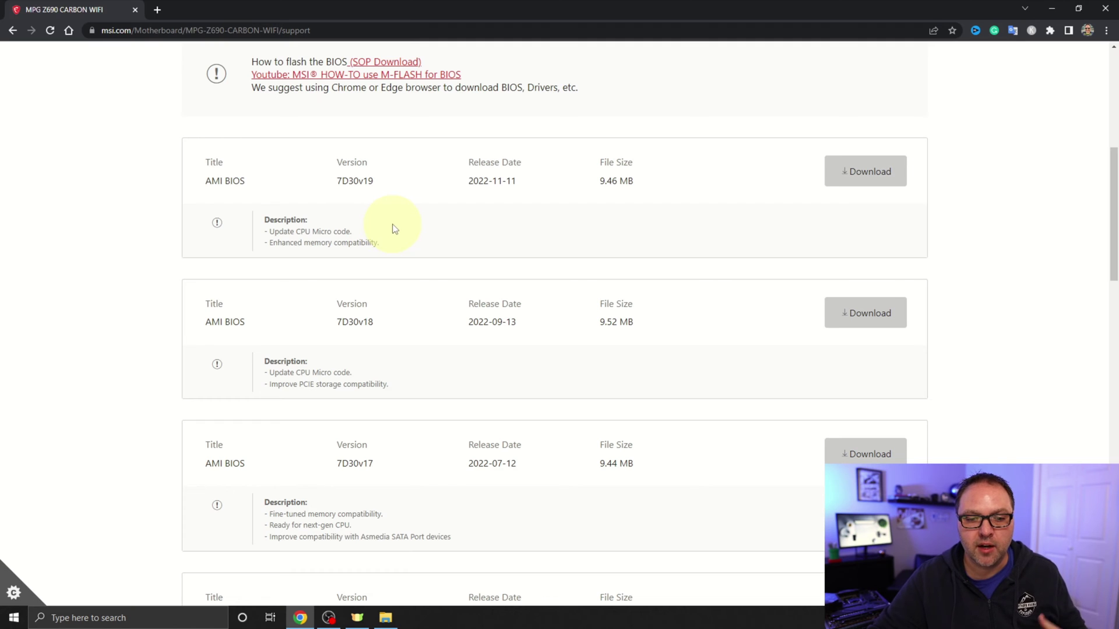
pyautogui.scroll(1, 408, 234)
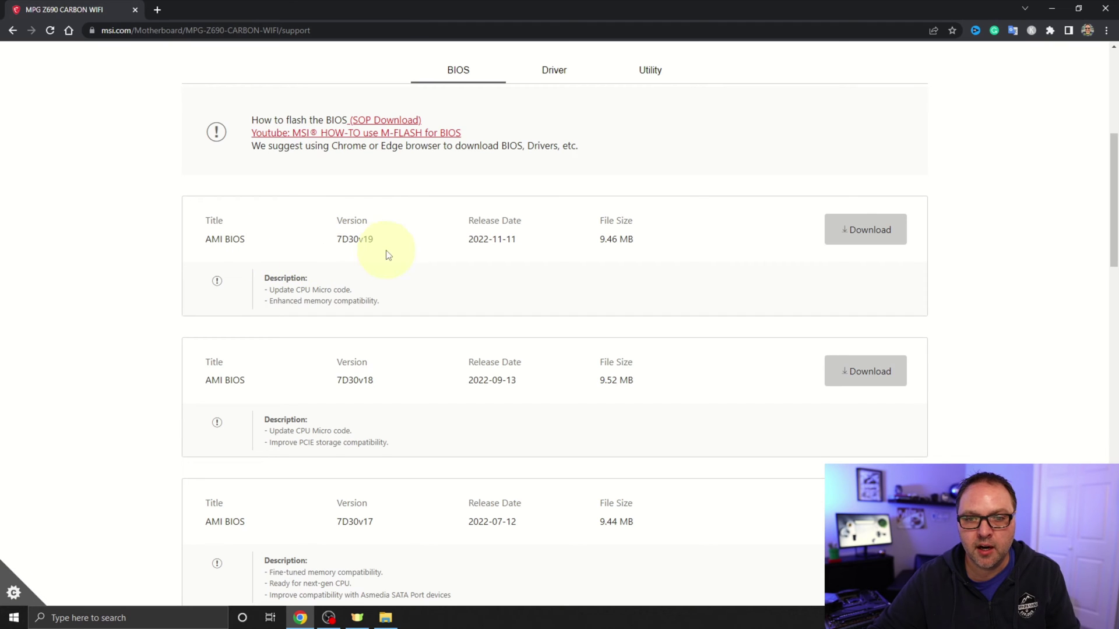
pyautogui.click(867, 234)
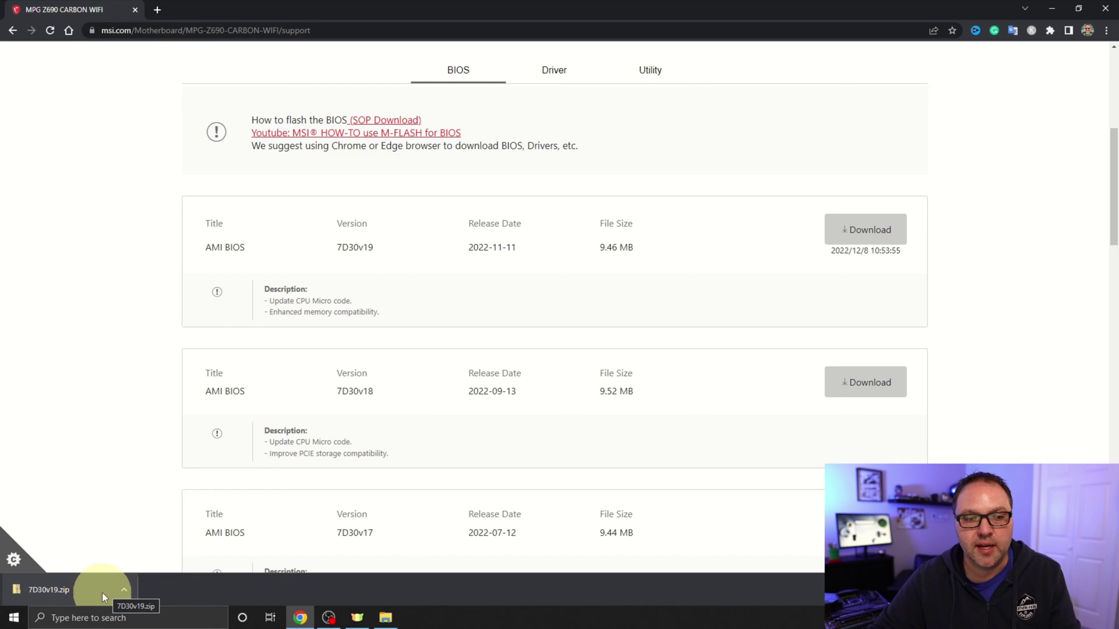
# Put the downloaded 7D30v19.zip on the desktop near the Chrome icon and minimize the browser
pyautogui.moveTo(367, 8); pyautogui.dragTo(552, 35)
pyautogui.moveTo(338, 428); pyautogui.dragTo(135, 168)
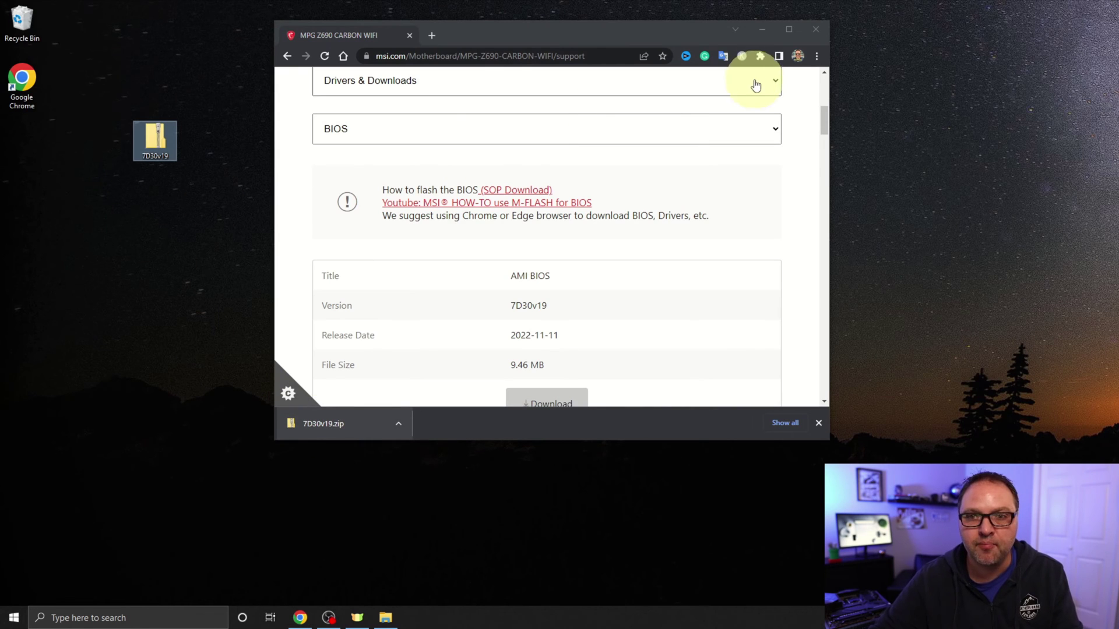
pyautogui.click(764, 32)
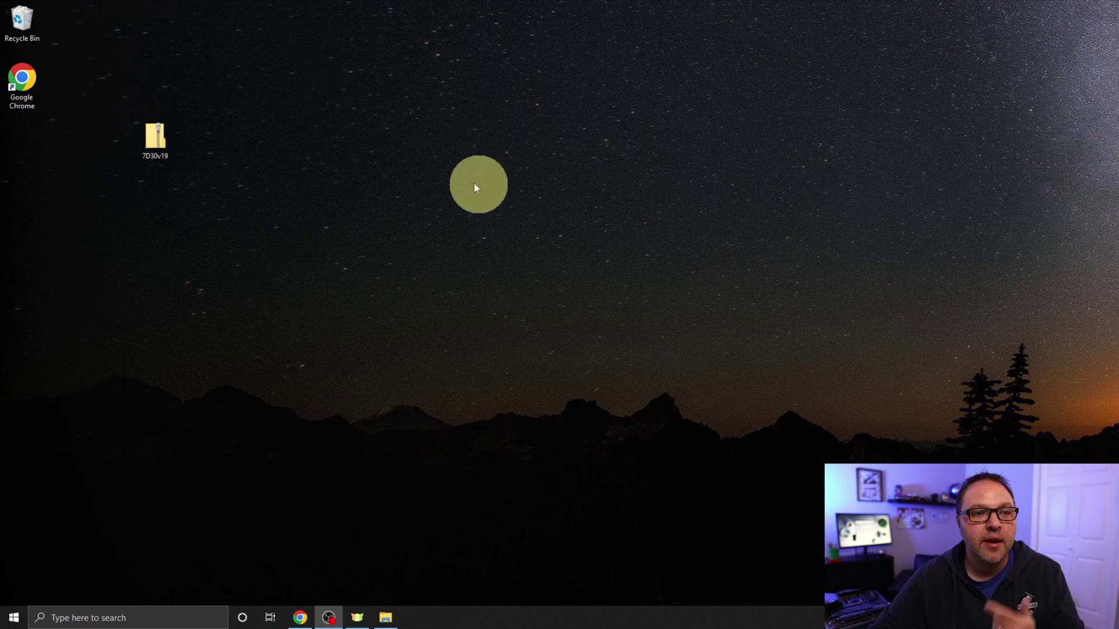
pyautogui.moveTo(156, 145); pyautogui.dragTo(115, 84)
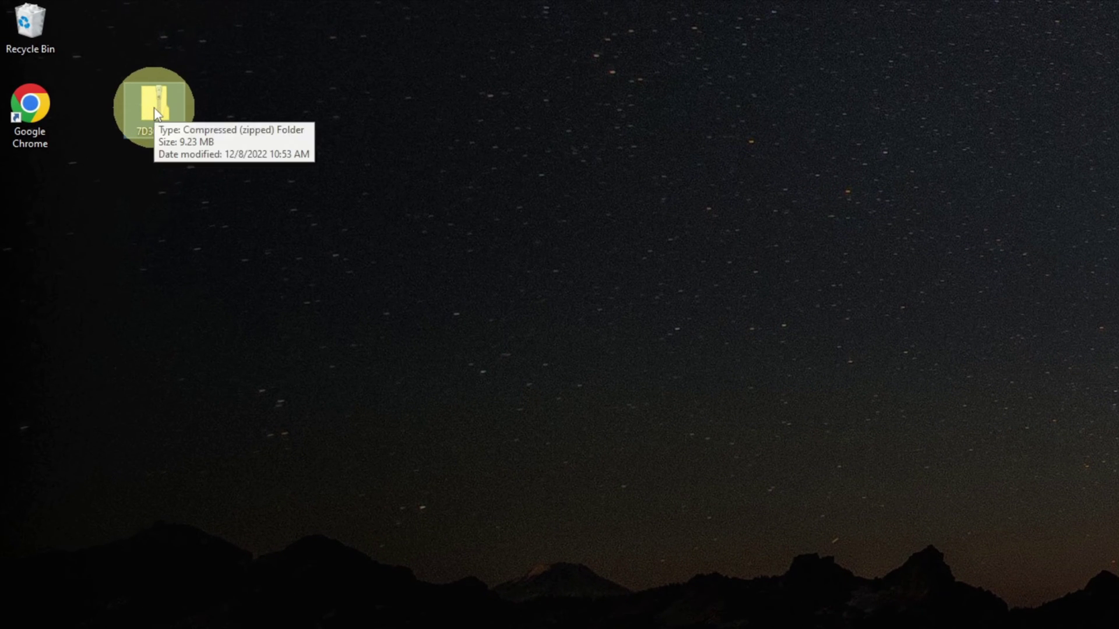
# Extract the 7D30v19 zip archive into a 7D30v19 folder on the desktop and maximize the extracted folder's window
pyautogui.rightClick(155, 108)
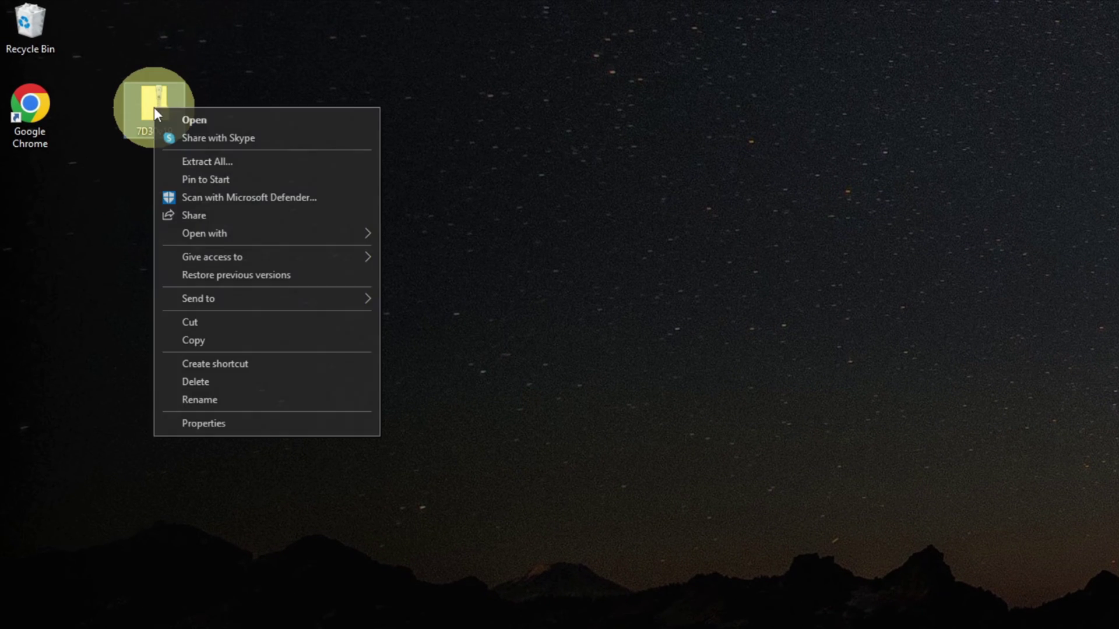
pyautogui.click(221, 162)
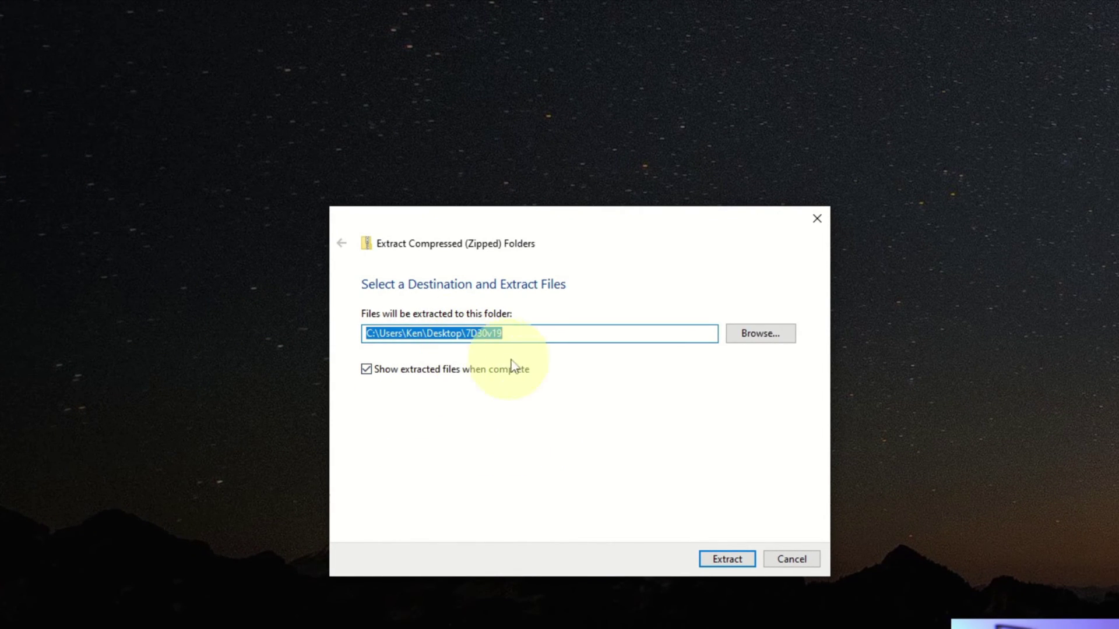
pyautogui.click(730, 561)
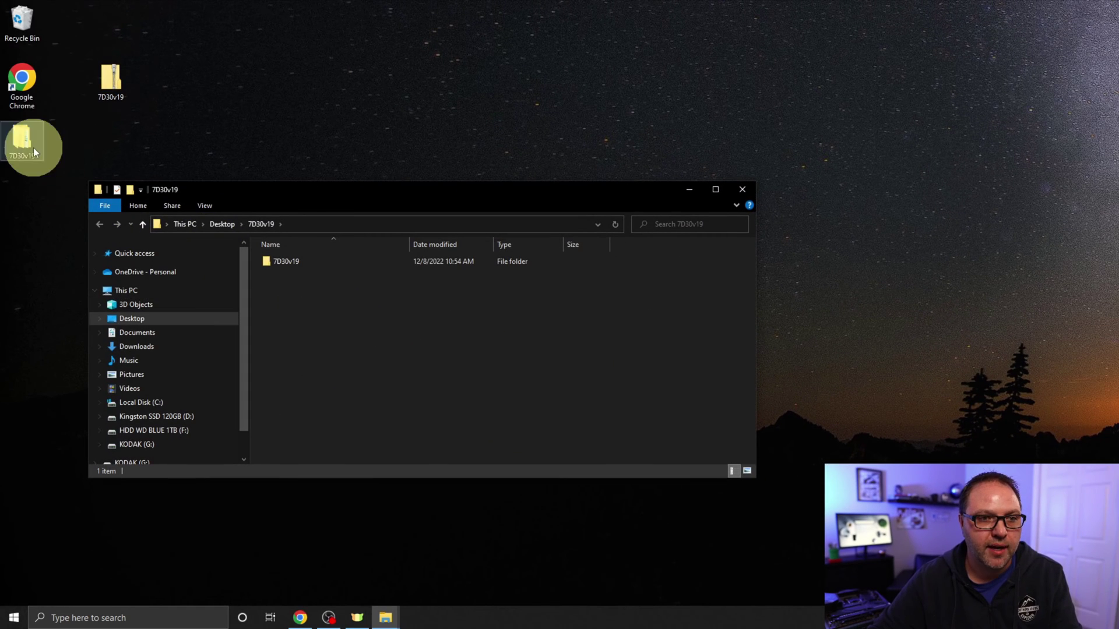
pyautogui.click(715, 190)
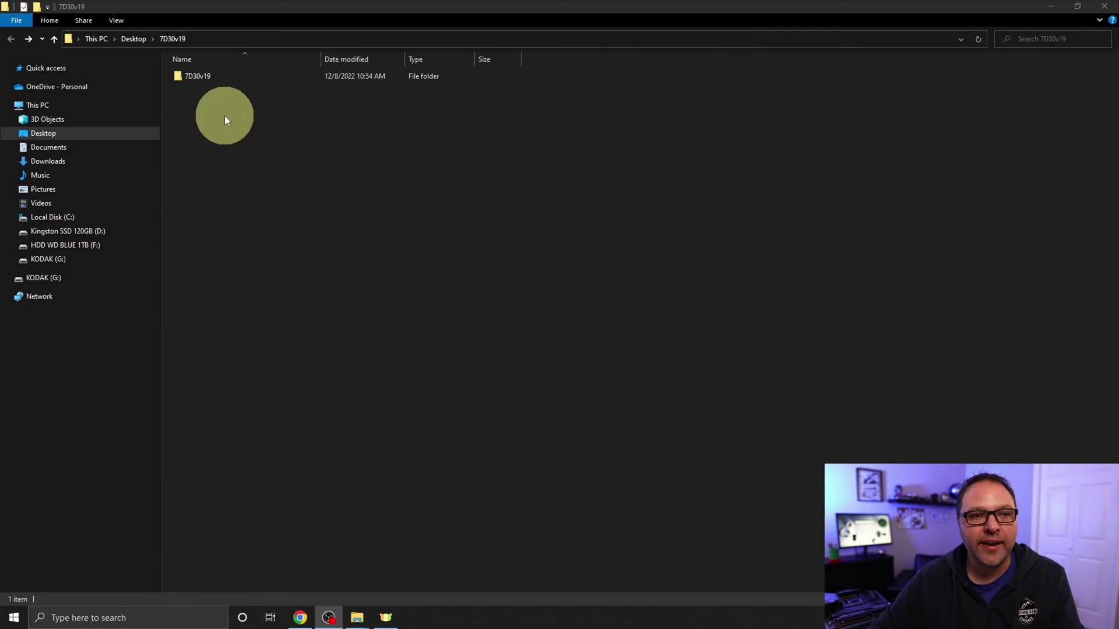
# Open the inner 7D30v19 folder and turn on the display of file name extensions
pyautogui.doubleClick(205, 79)
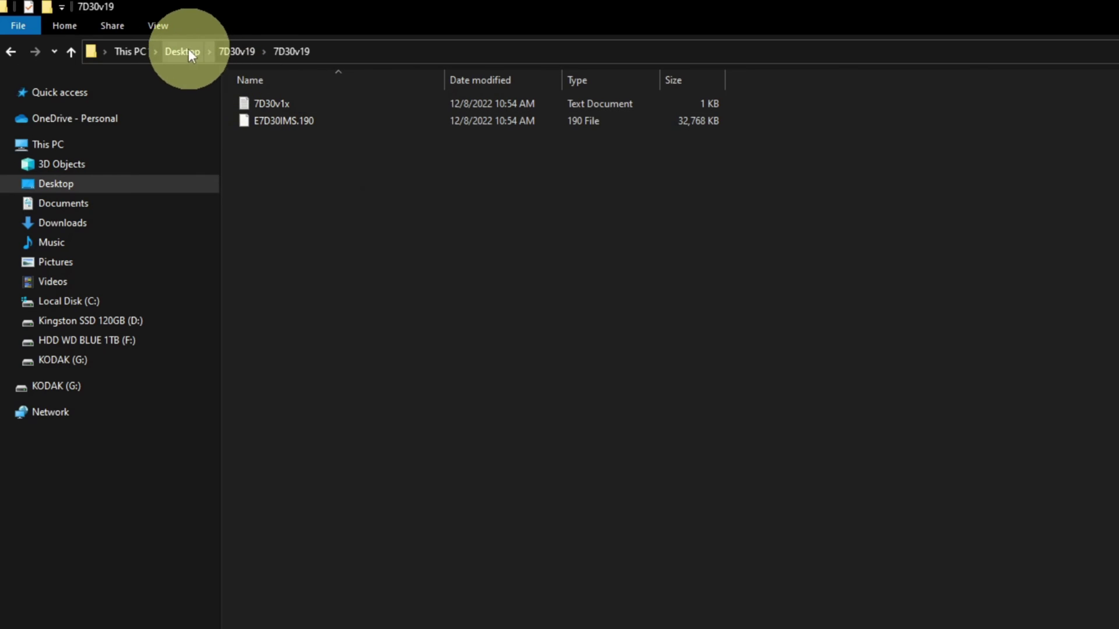
pyautogui.click(160, 26)
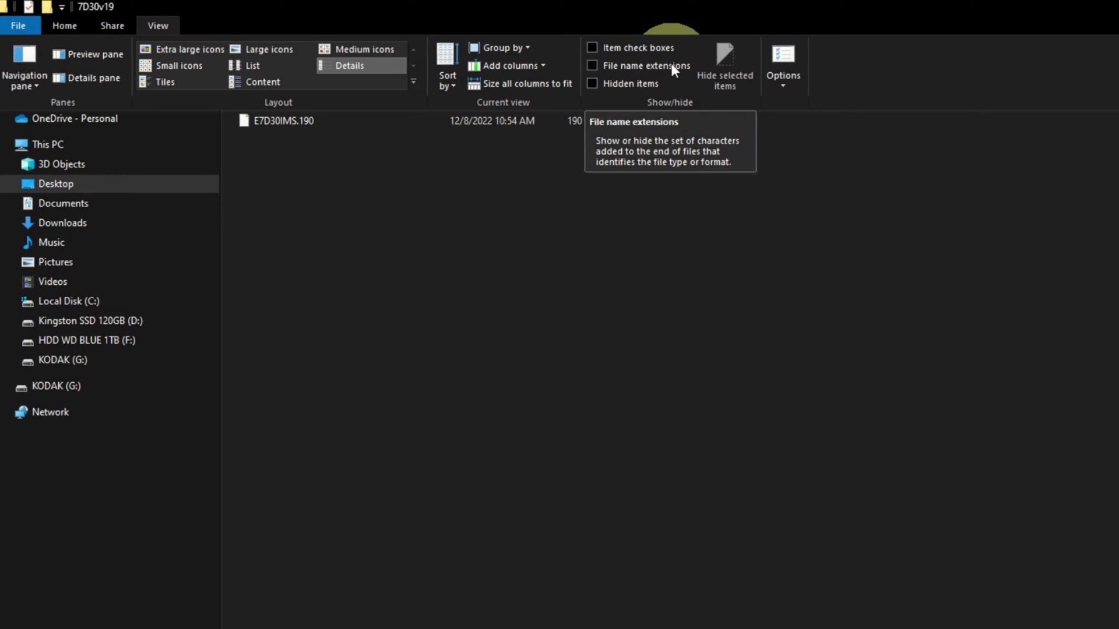
pyautogui.click(594, 66)
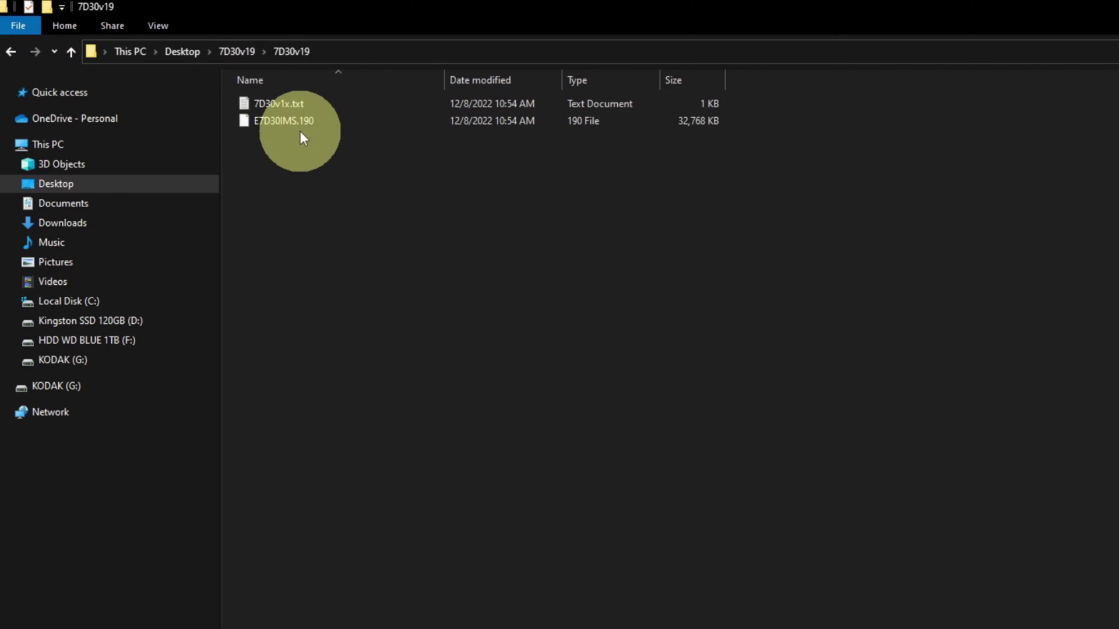
pyautogui.click(479, 227)
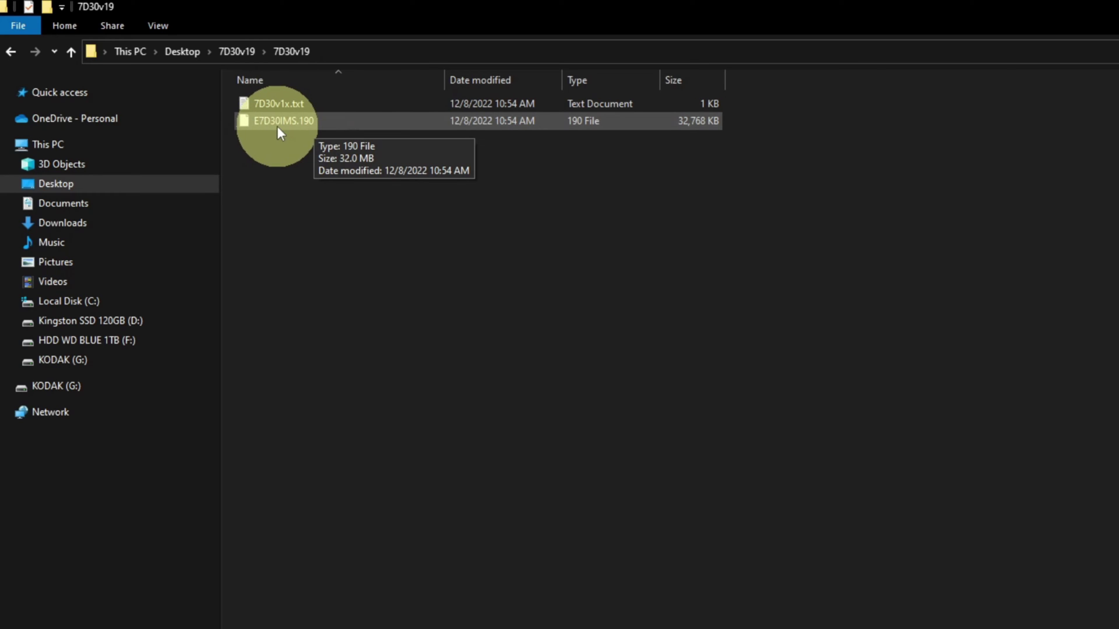
# Rename the BIOS file E7D30IMS.190 to MSI.ROM, accepting the change of file extension
pyautogui.rightClick(313, 124)
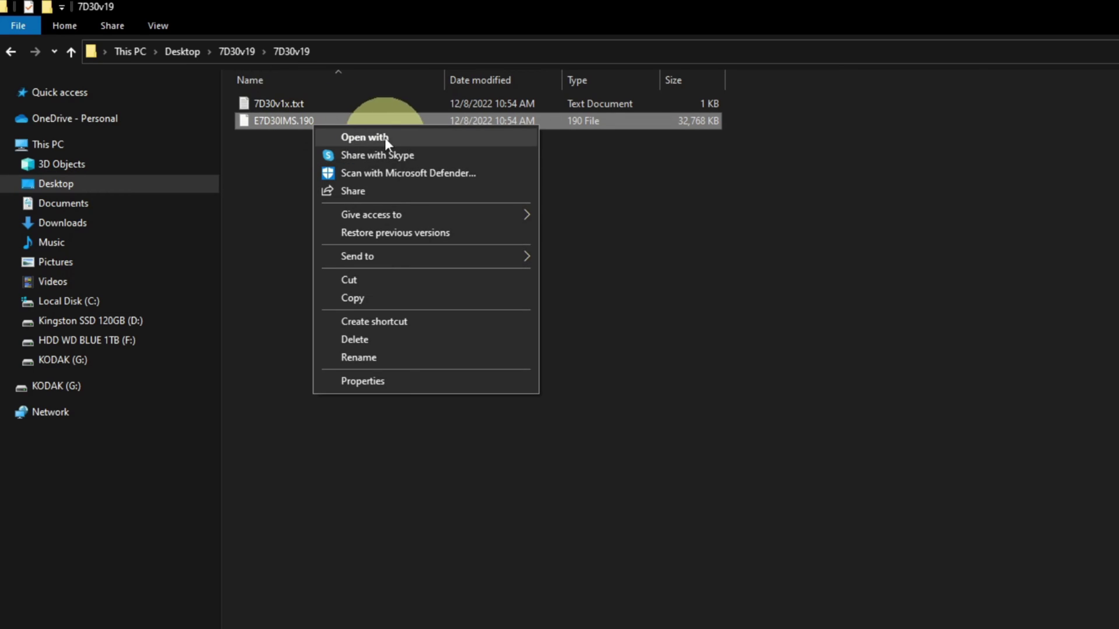
pyautogui.click(380, 357)
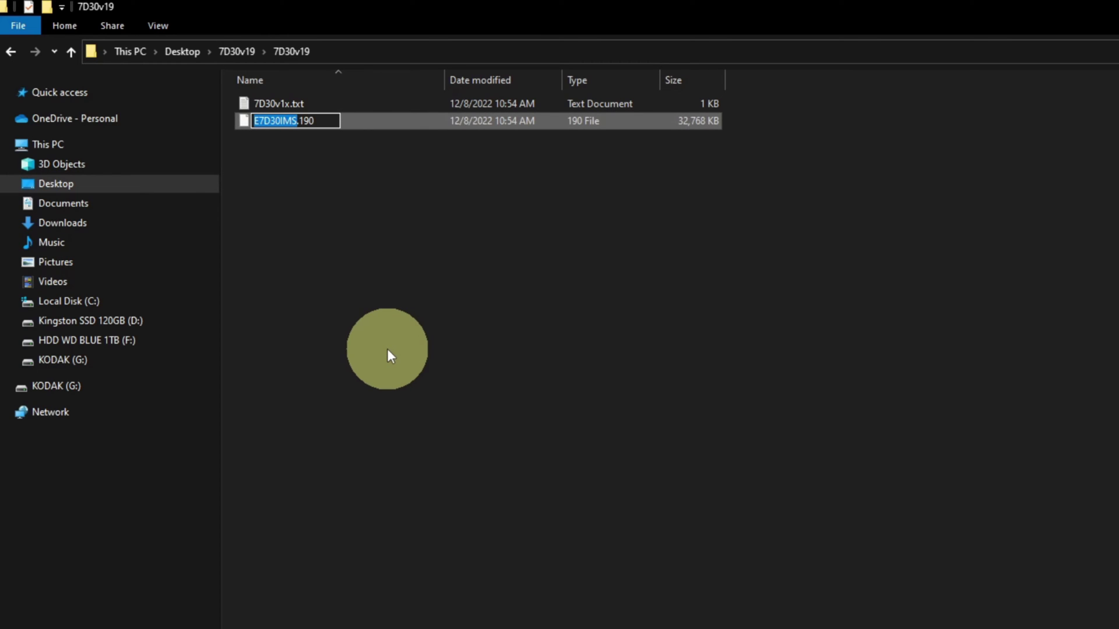
pyautogui.press('BackSpace')
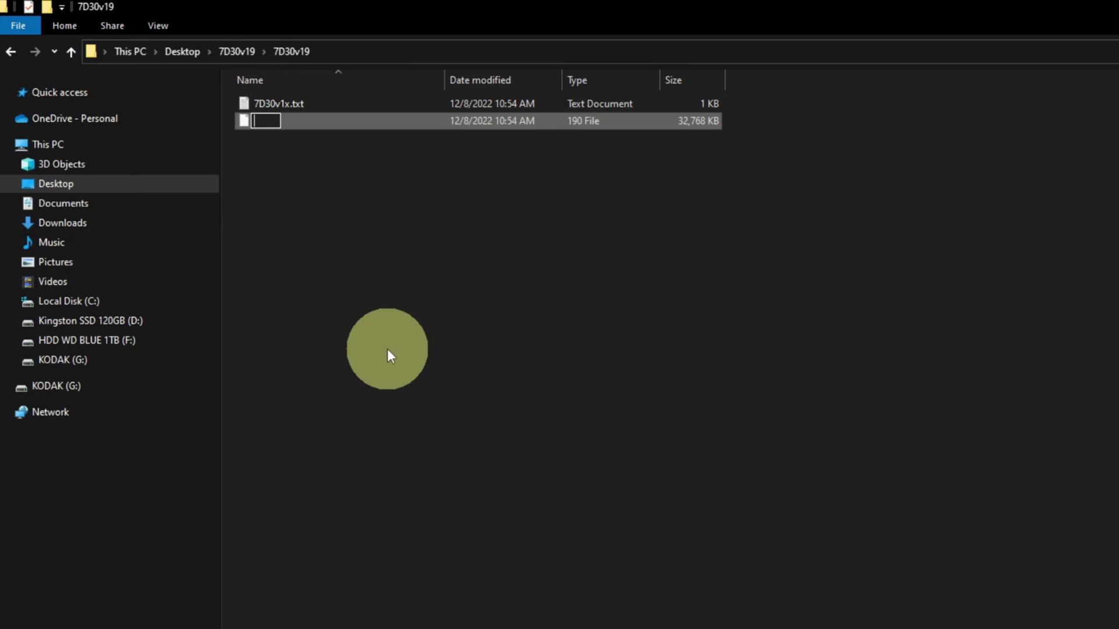
pyautogui.write('MSI')
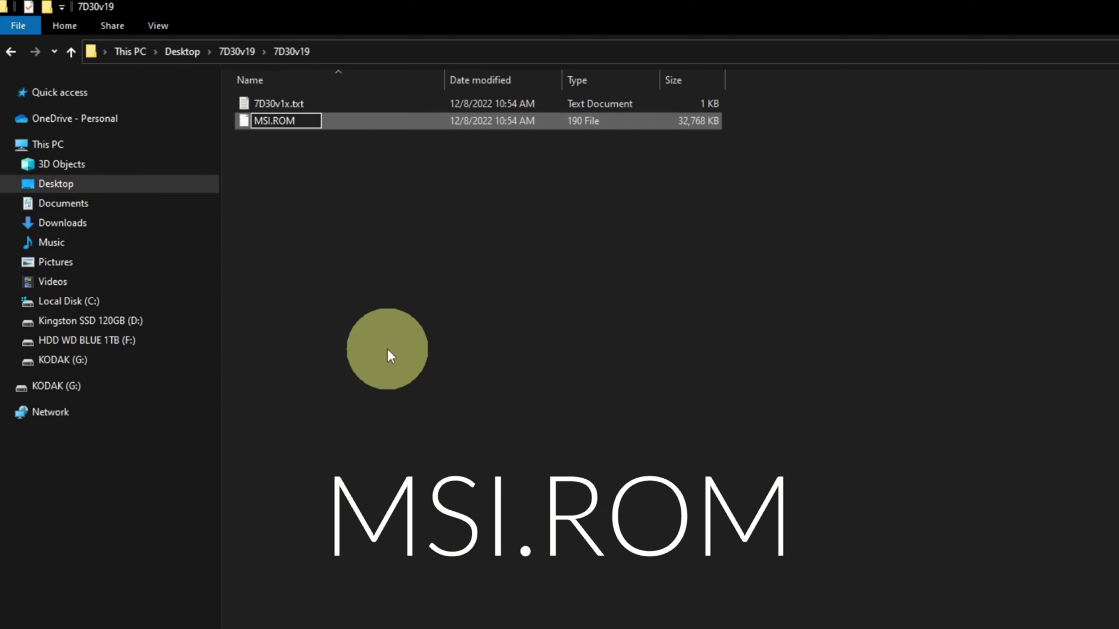
pyautogui.write('.ROM')
pyautogui.press('Return')
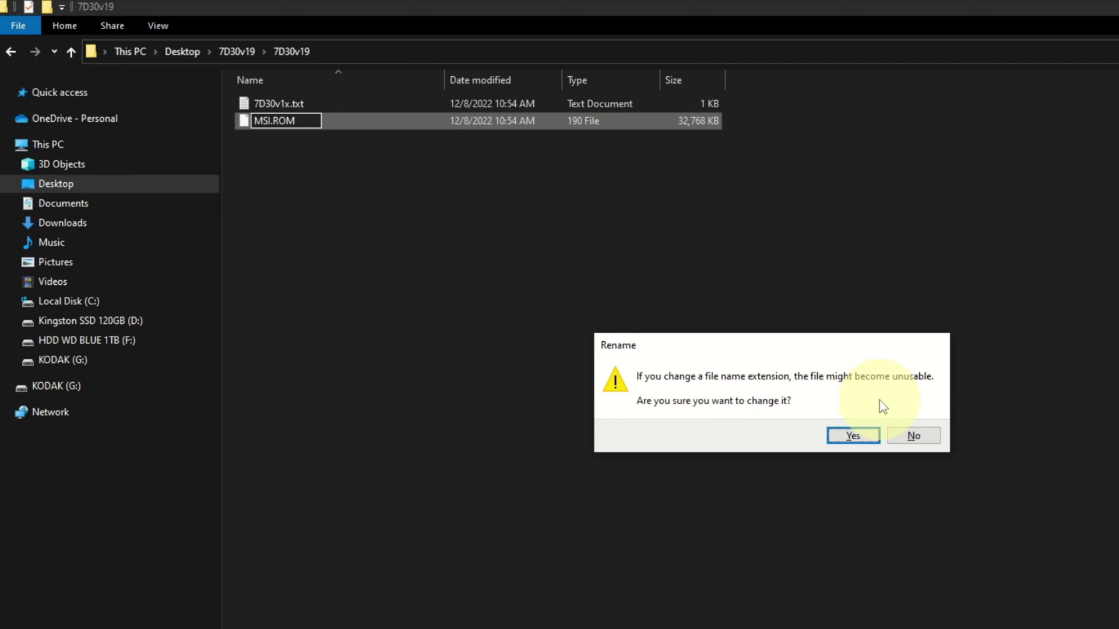
pyautogui.click(853, 436)
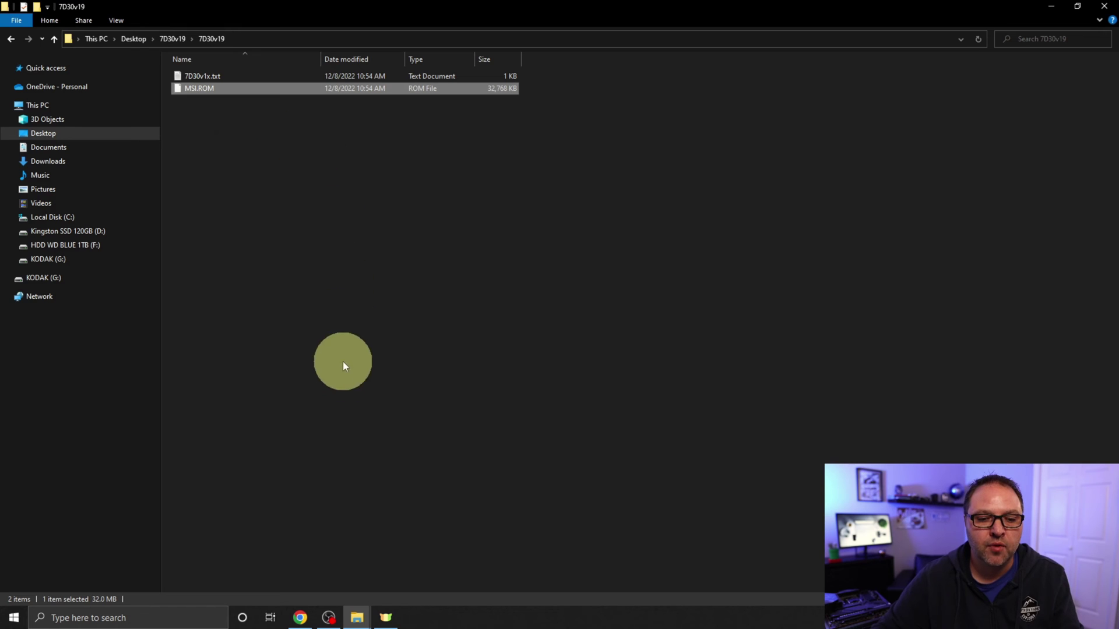
# Arrange the 7D30v19 folder and KODAK (G:) drive windows so both are visible, and copy MSI.ROM onto the KODAK drive
pyautogui.moveTo(387, 9); pyautogui.dragTo(774, 92)
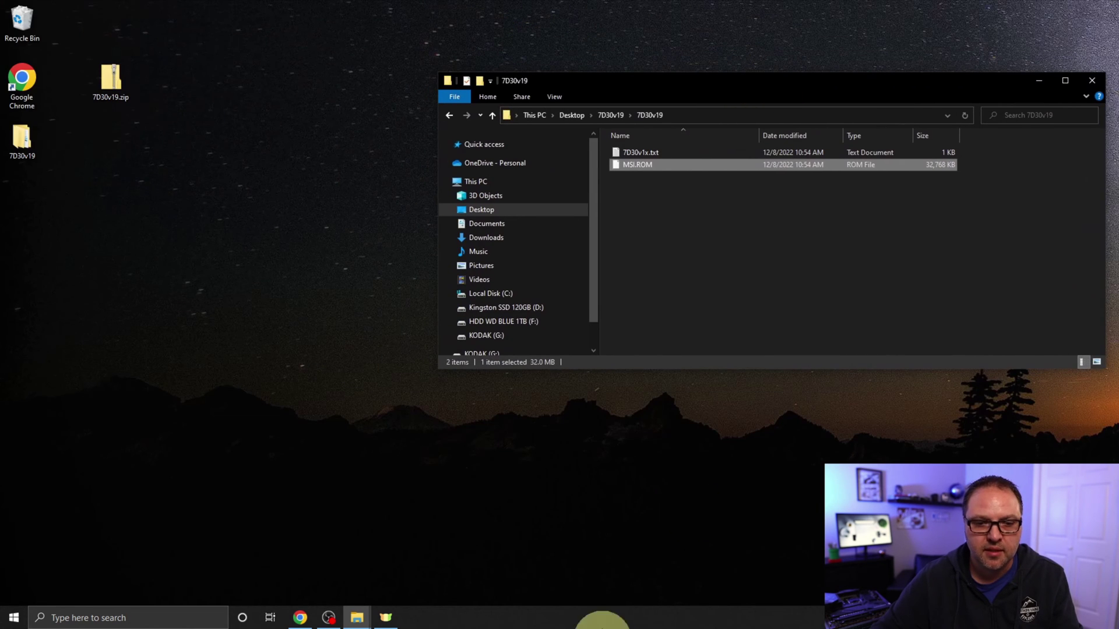
pyautogui.click(360, 617)
pyautogui.click(312, 540)
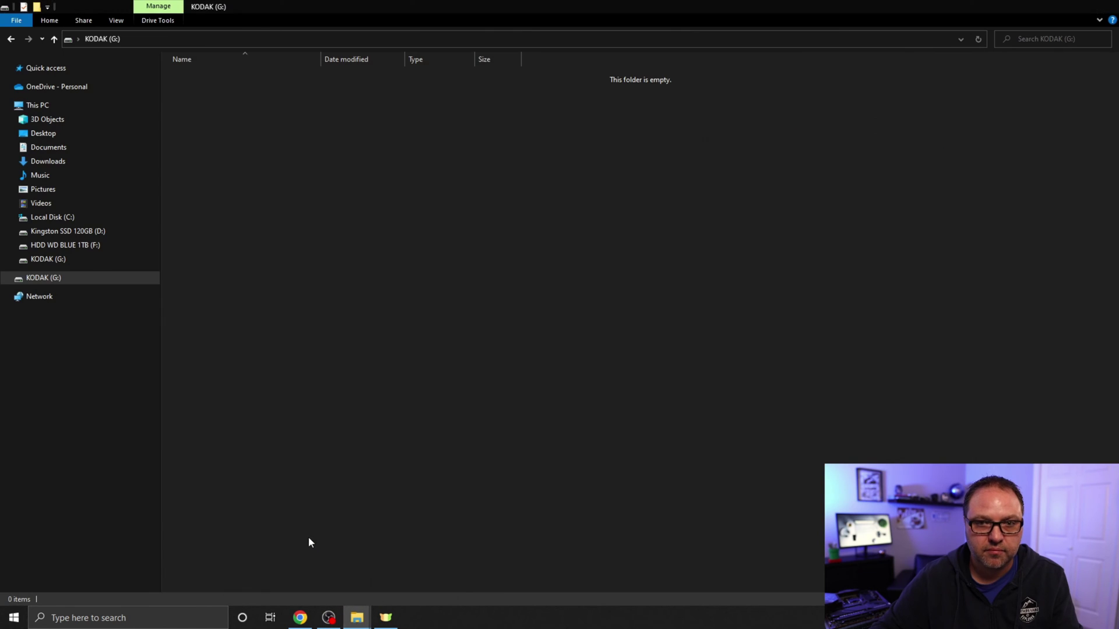
pyautogui.moveTo(469, 4); pyautogui.dragTo(394, 303)
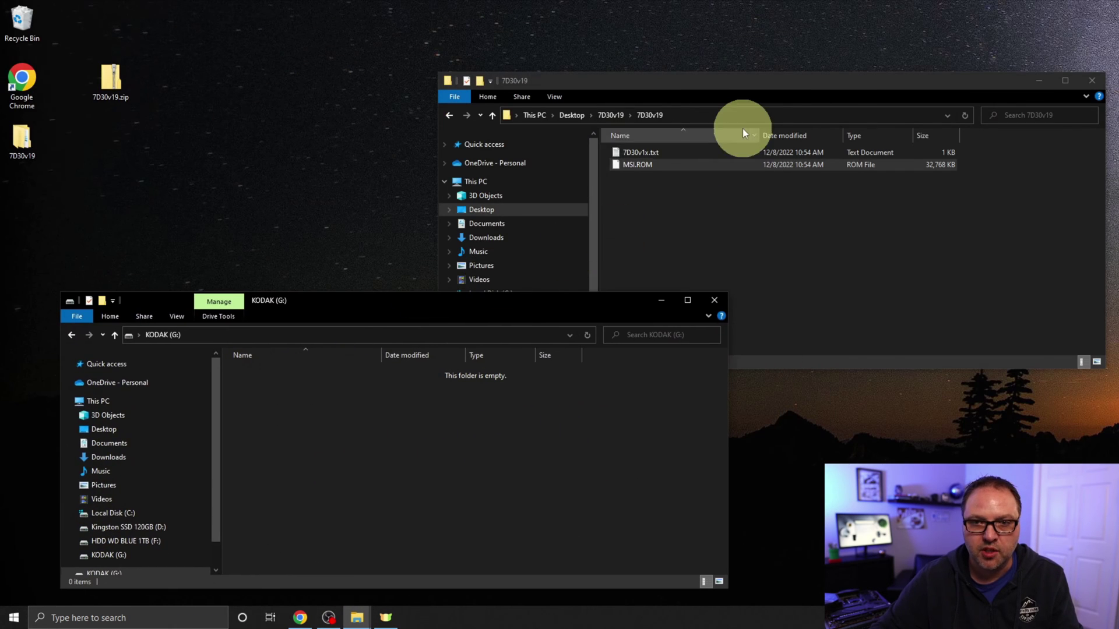
pyautogui.click(652, 165)
pyautogui.moveTo(652, 165); pyautogui.dragTo(477, 422)
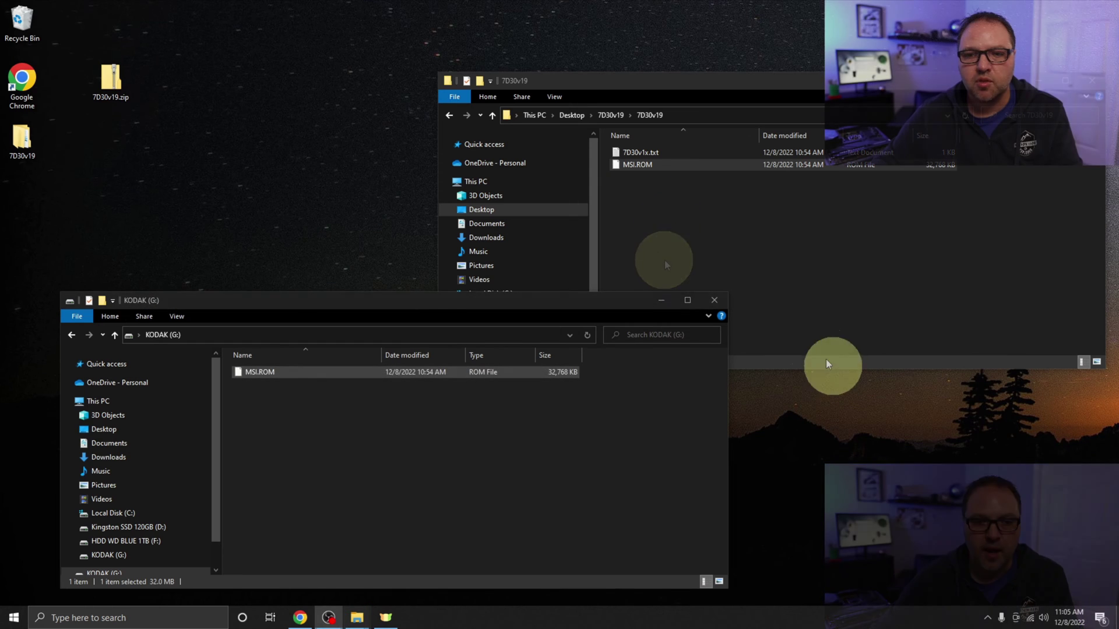
# Close both File Explorer windows and safely eject the KODAK (G:) USB flash drive
pyautogui.click(715, 300)
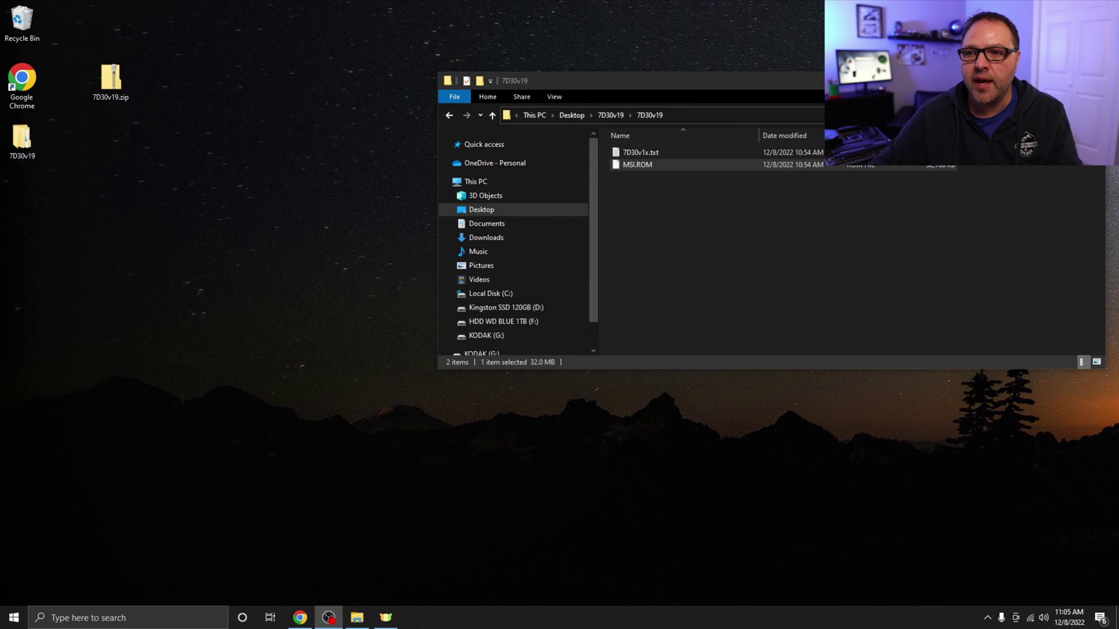
pyautogui.click(1093, 80)
pyautogui.click(988, 618)
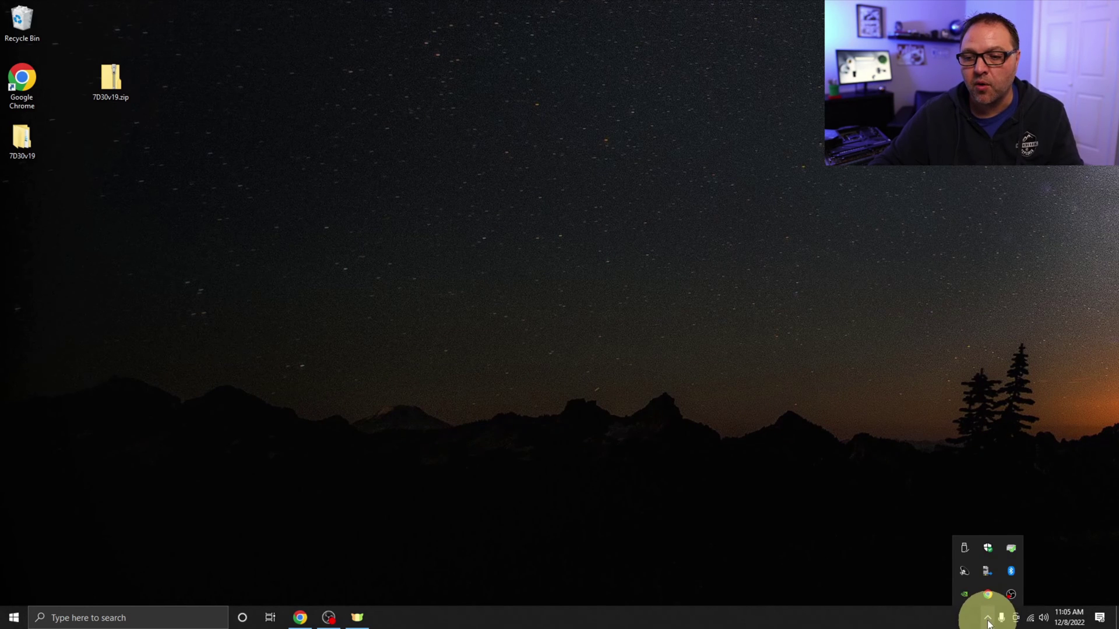
pyautogui.click(965, 552)
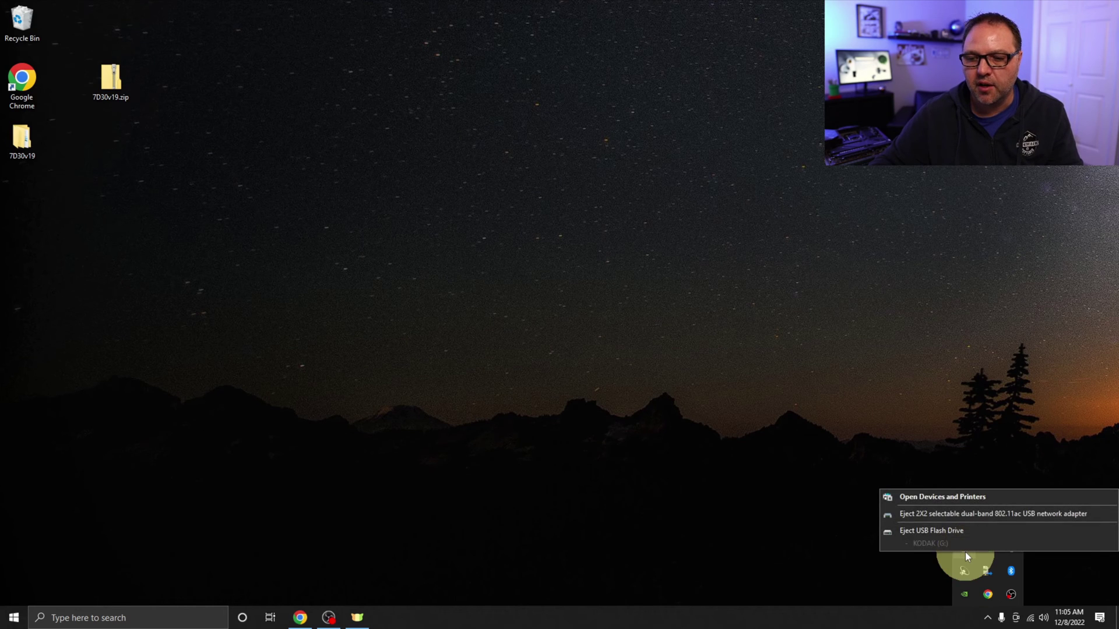
pyautogui.click(942, 531)
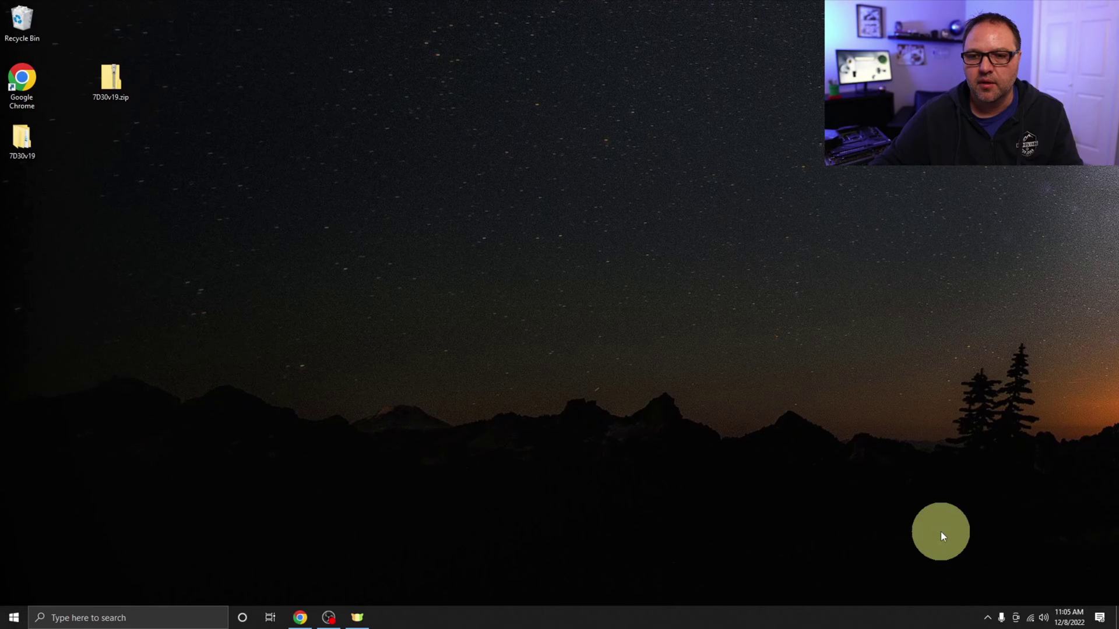